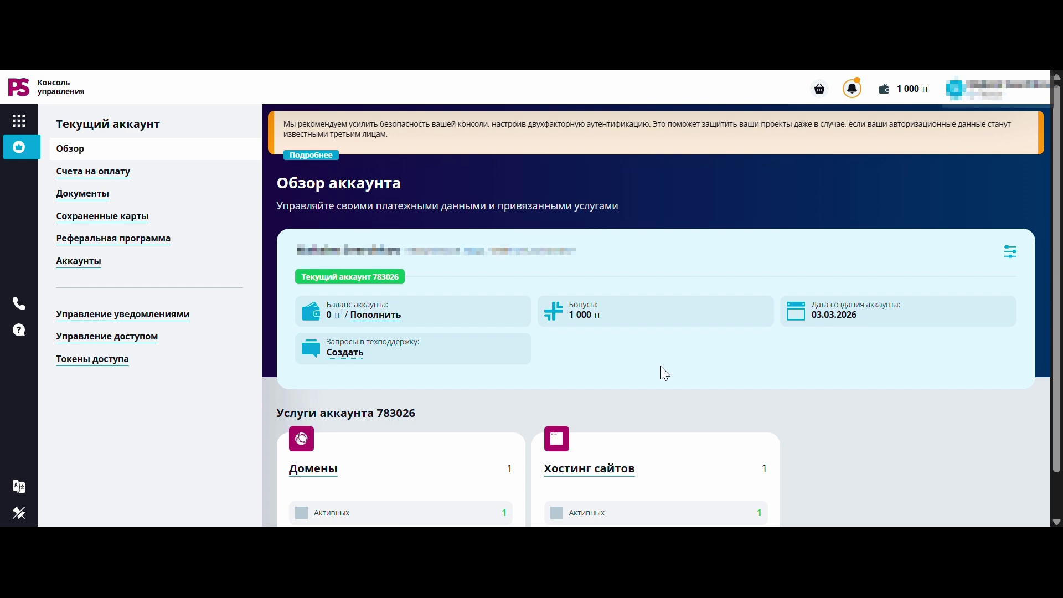
From the PS.kz hosting list, open the zverev.kz plan and log into its Plesk panel.
click(610, 474)
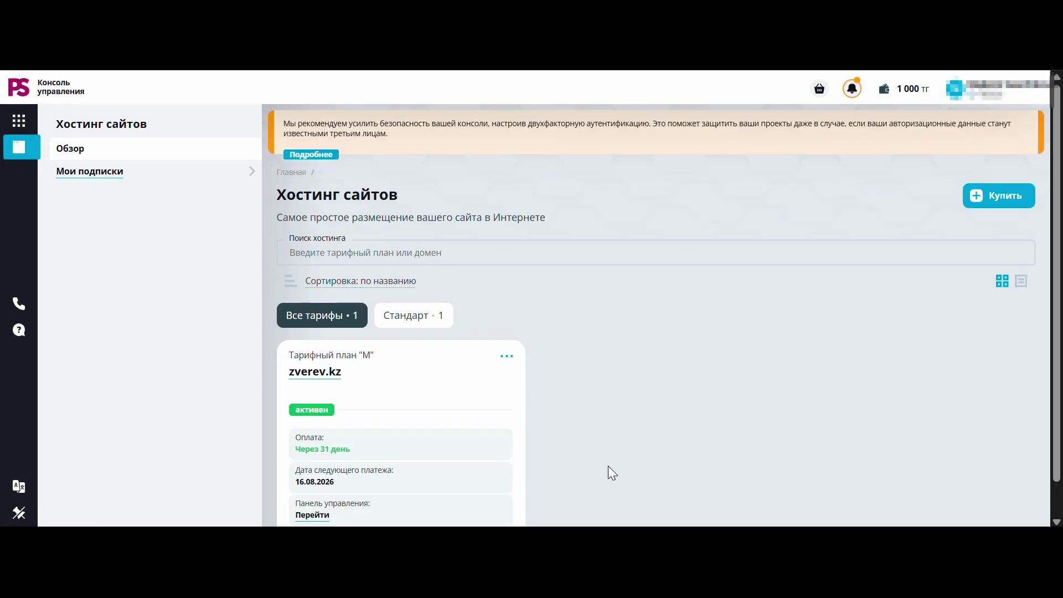
click(326, 382)
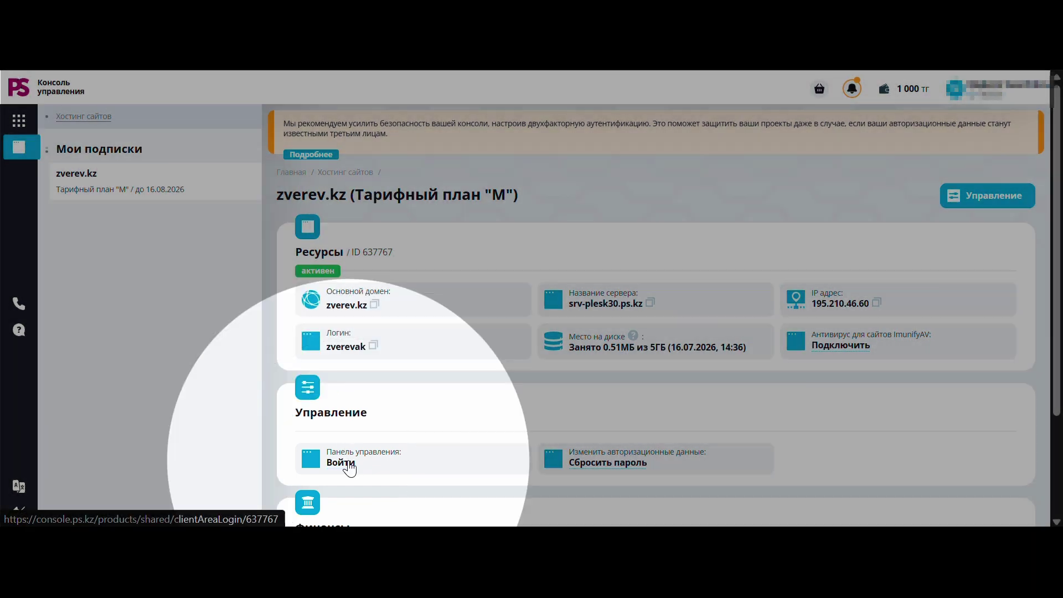
click(348, 463)
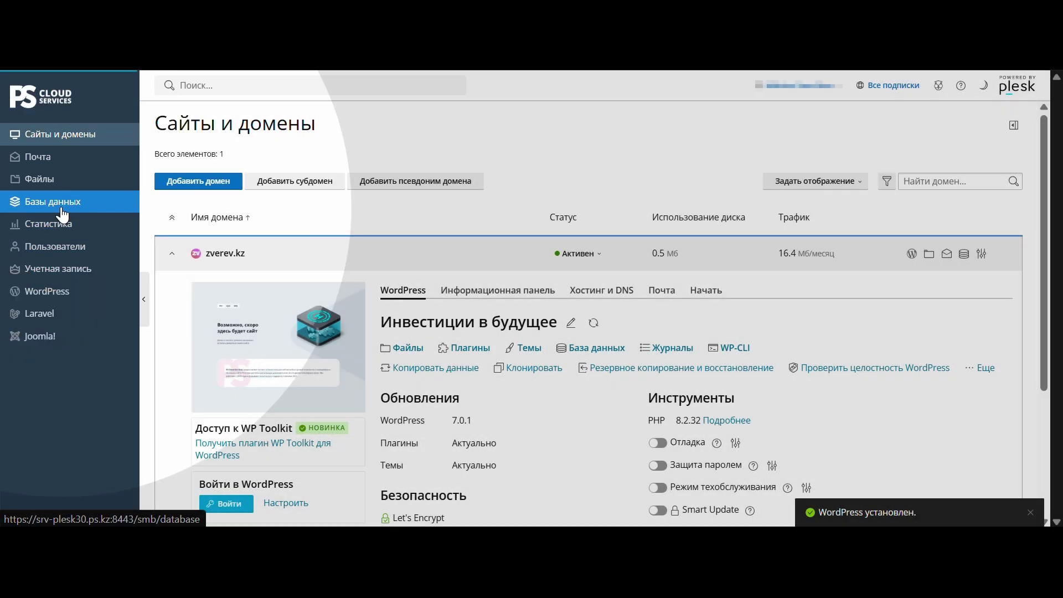
Start a new database named zverevak_zverev on the MariaDB localhost server, linked to zverev.kz.
click(62, 215)
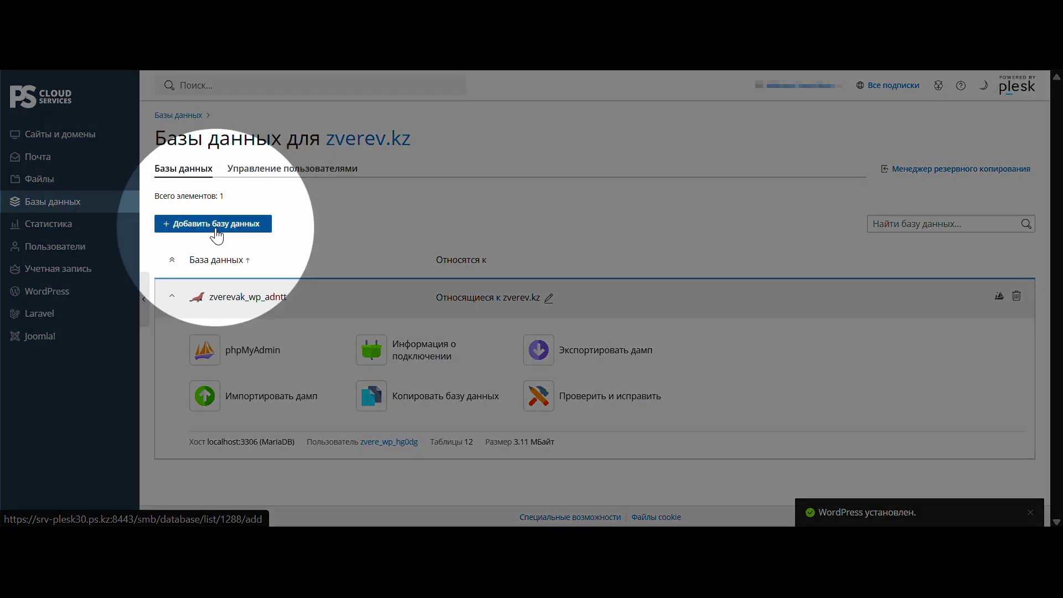
click(216, 227)
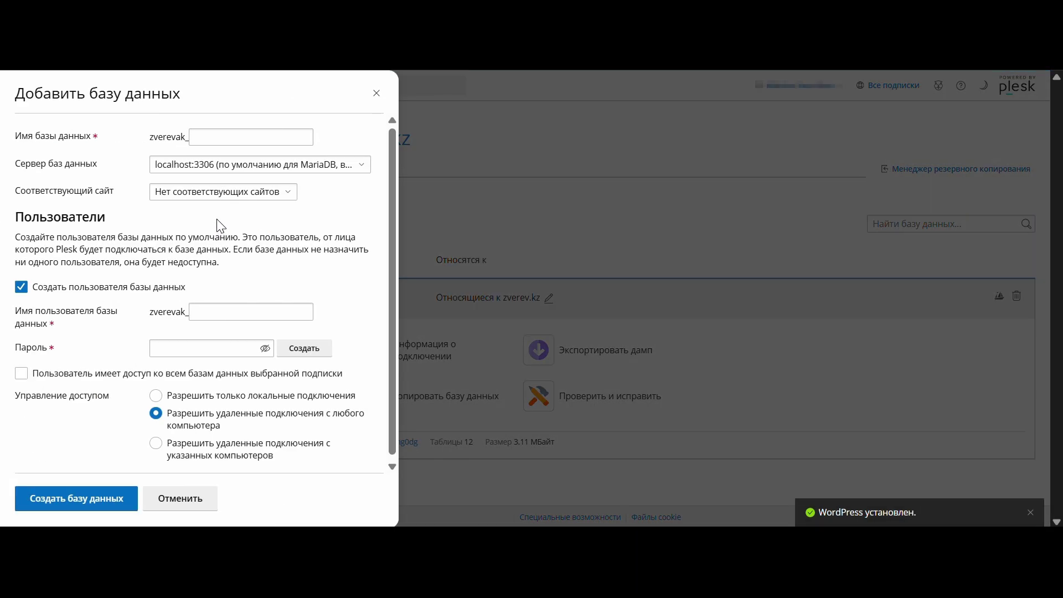
click(224, 137)
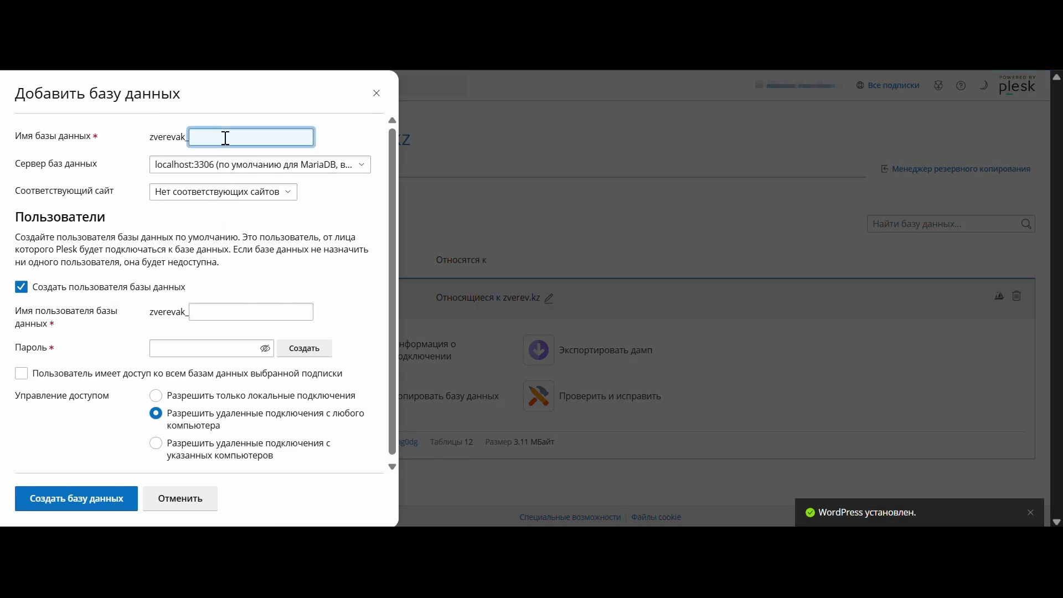
text(zverev)
click(236, 168)
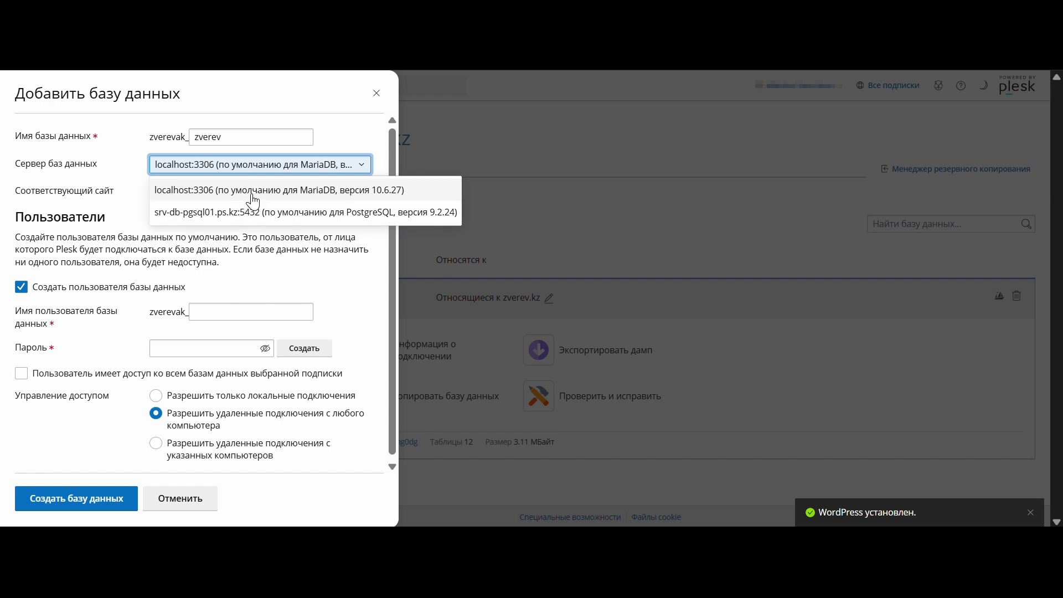
click(253, 192)
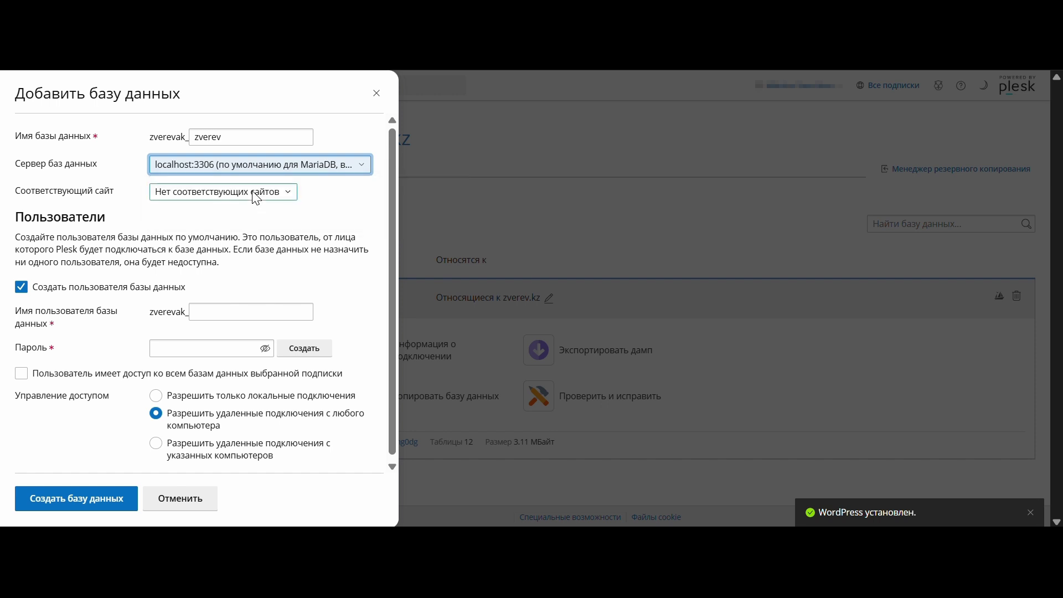
click(256, 198)
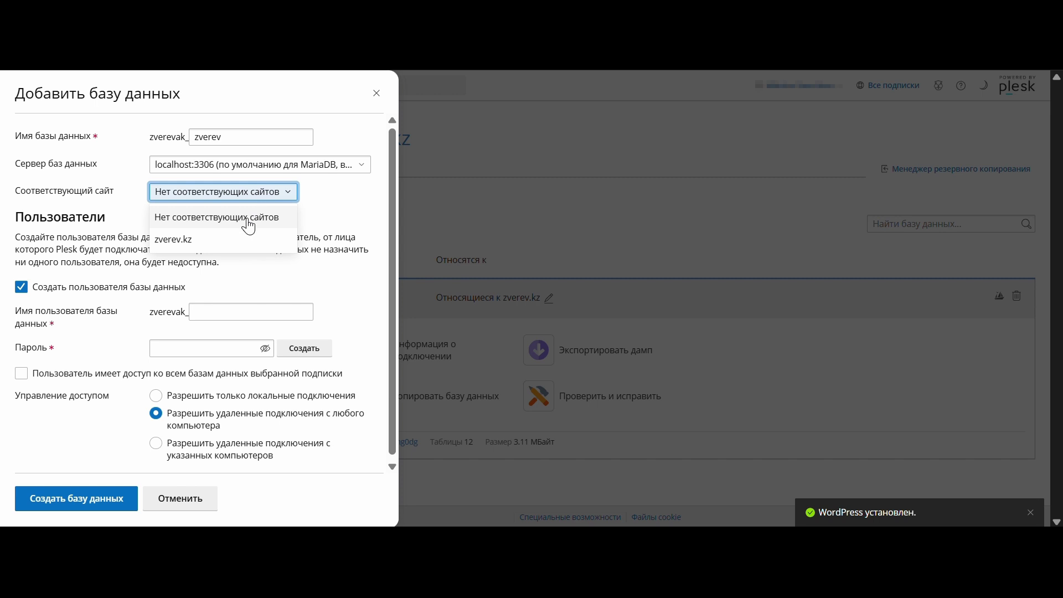
click(246, 239)
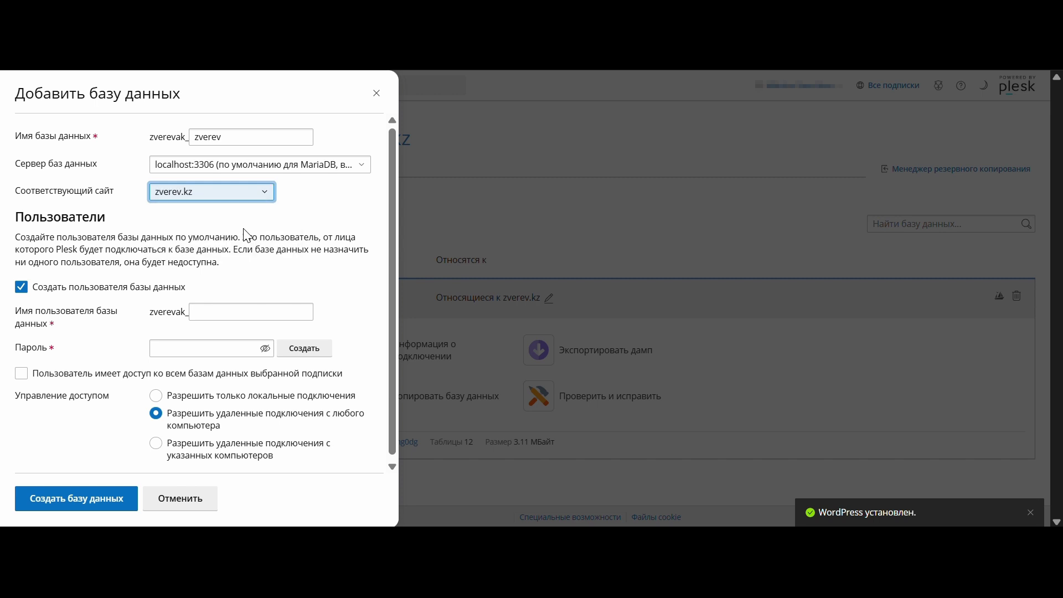
click(219, 317)
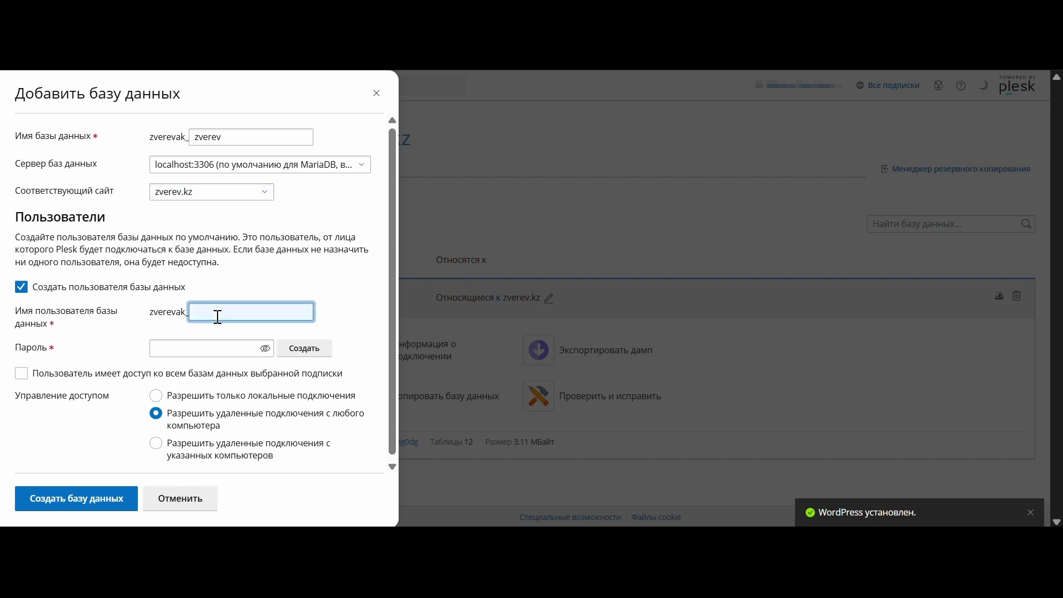
text(zverev)
click(213, 348)
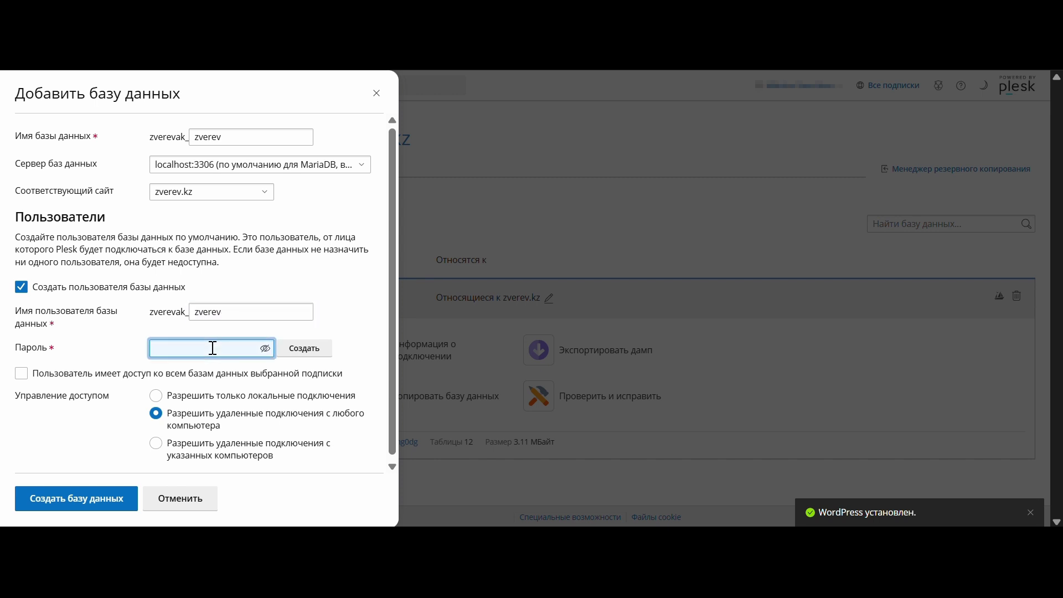
text(•••••••••••)
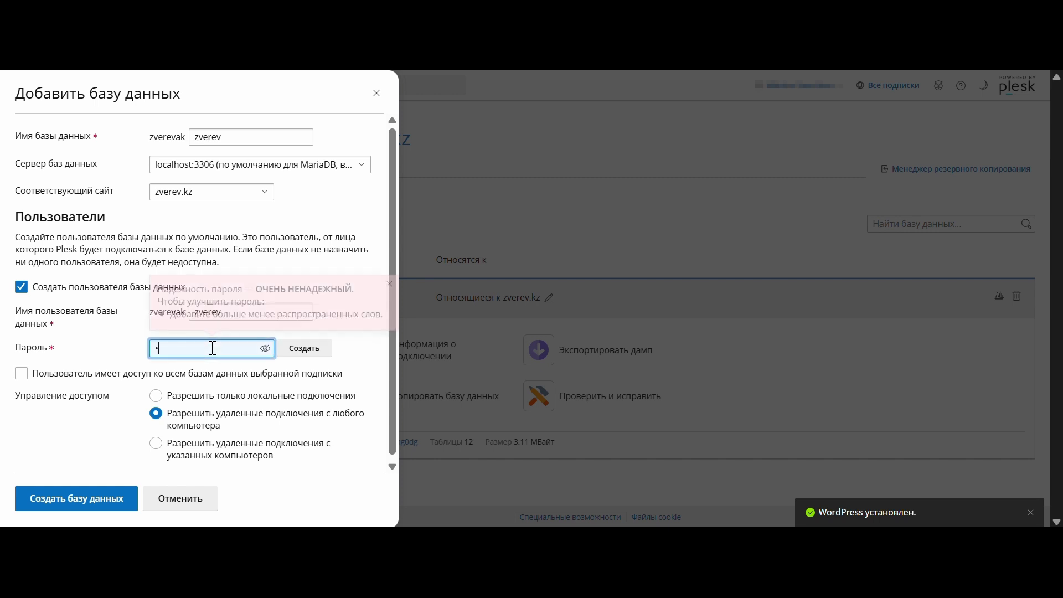
text(•)
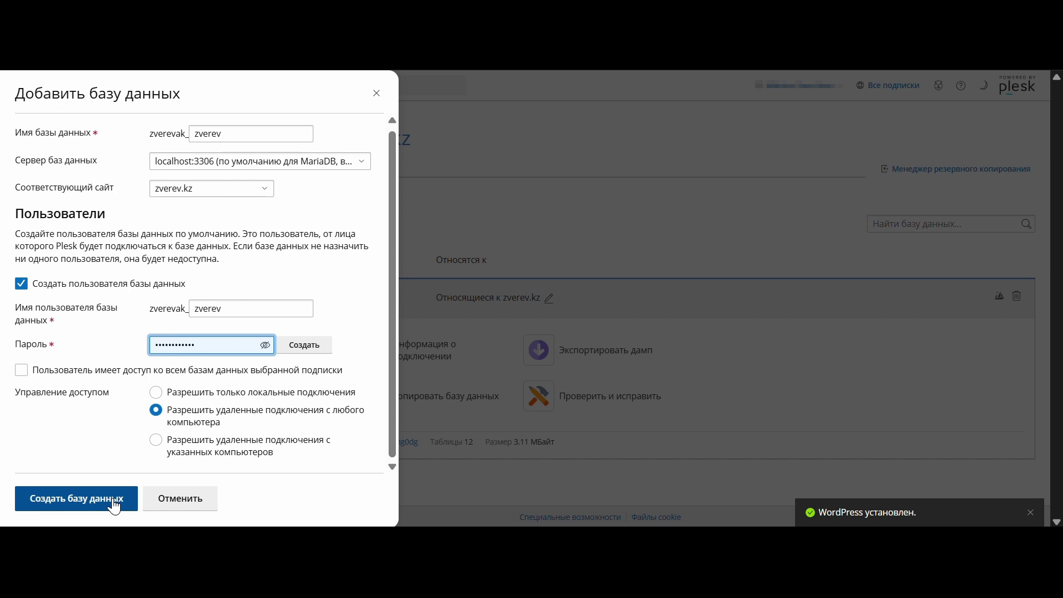
click(115, 506)
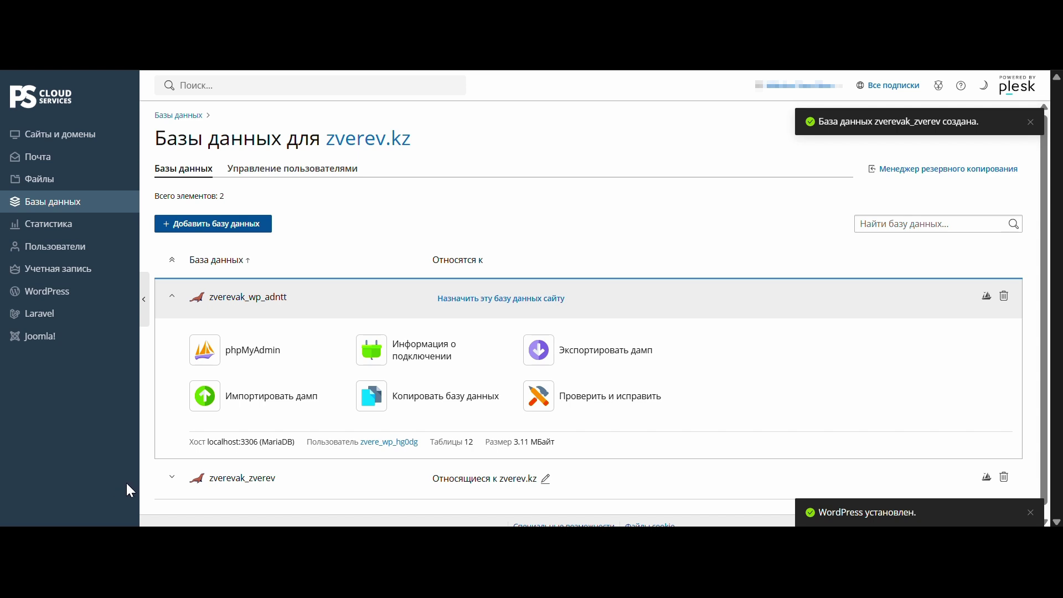
Open the dump import for zverevak_zverev and choose uploading a dump from this computer.
click(171, 477)
click(172, 297)
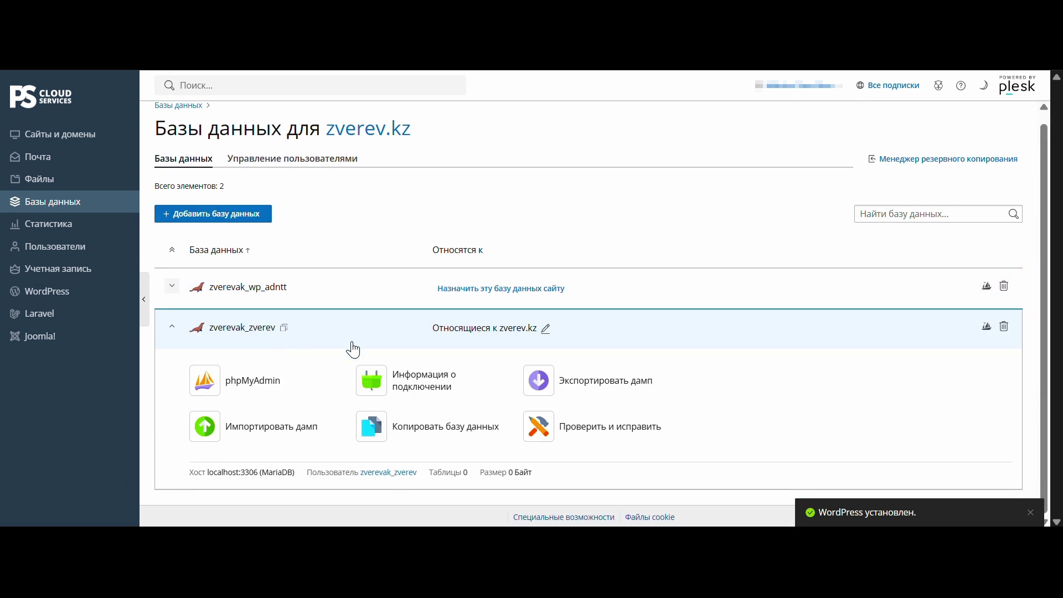
click(305, 431)
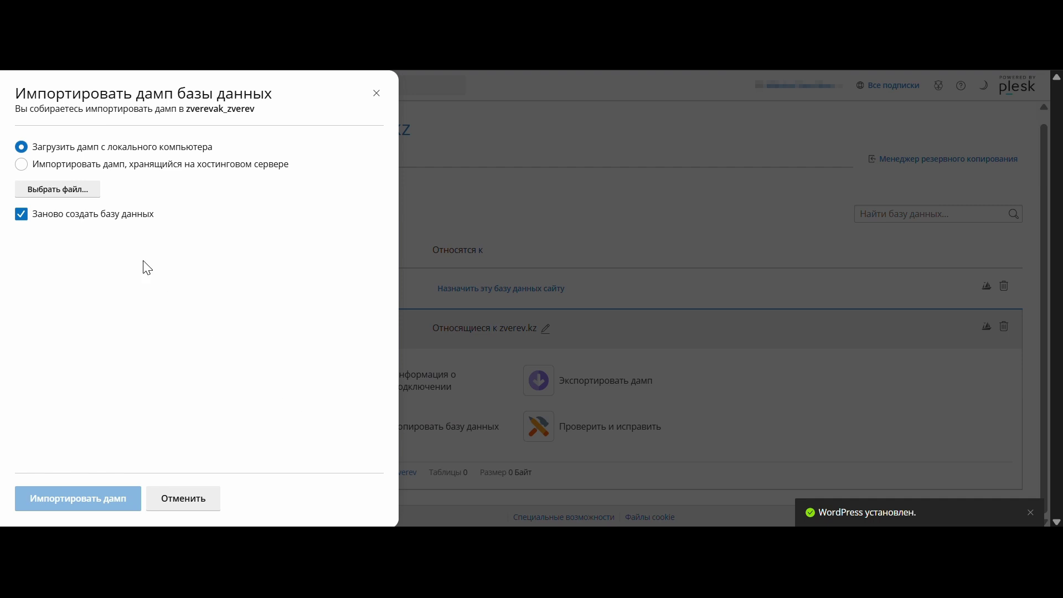
click(86, 176)
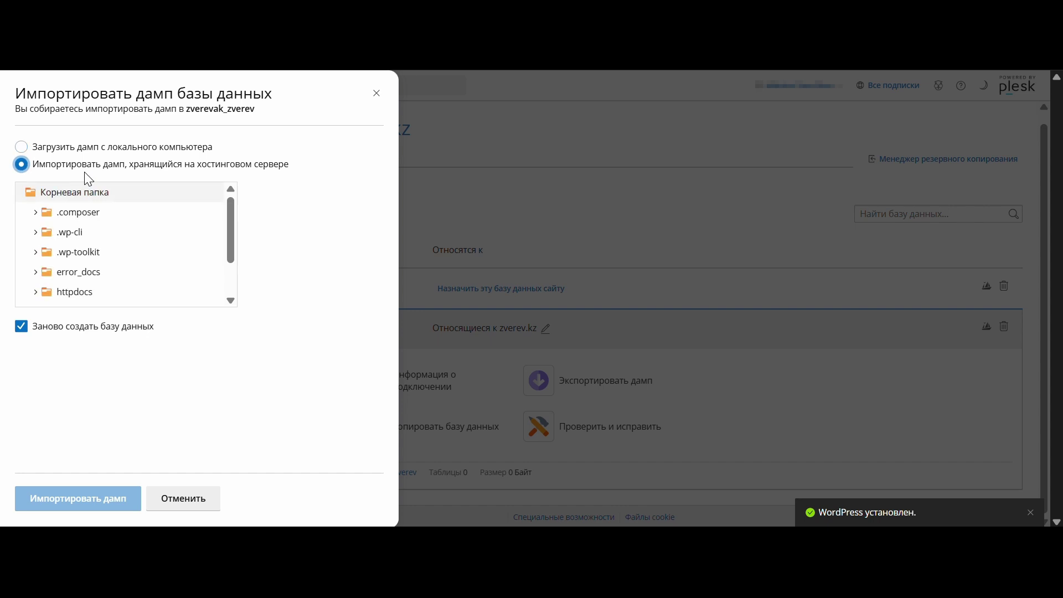
scroll(88, 256, down, 1)
scroll(91, 263, up, 1)
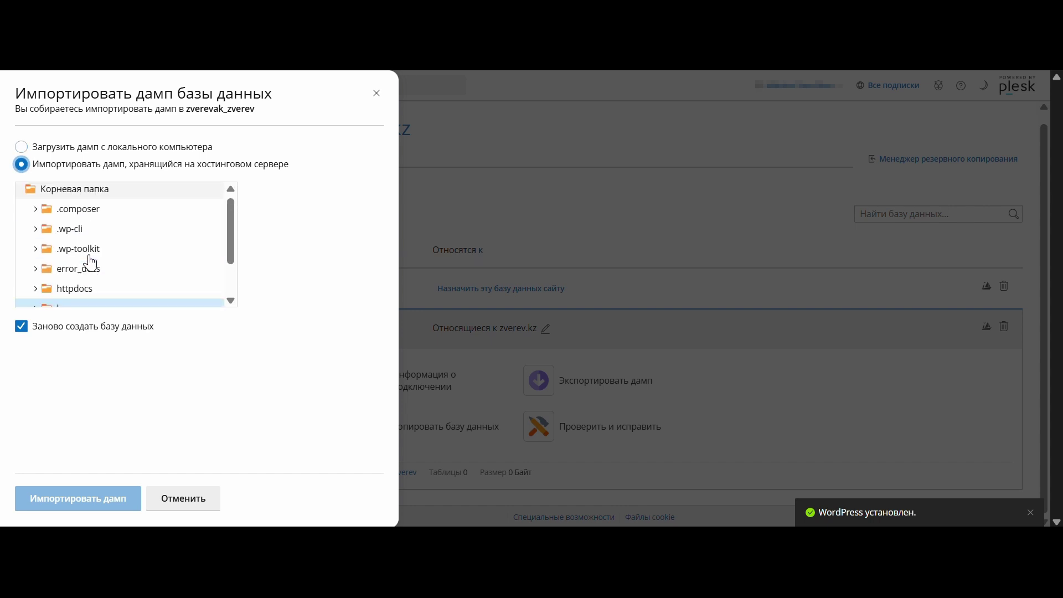
click(87, 146)
Import ambebapk_crm_2026-04-29_15-15-19.sql.zip with database recreation, then view it in phpMyAdmin.
click(82, 187)
click(80, 216)
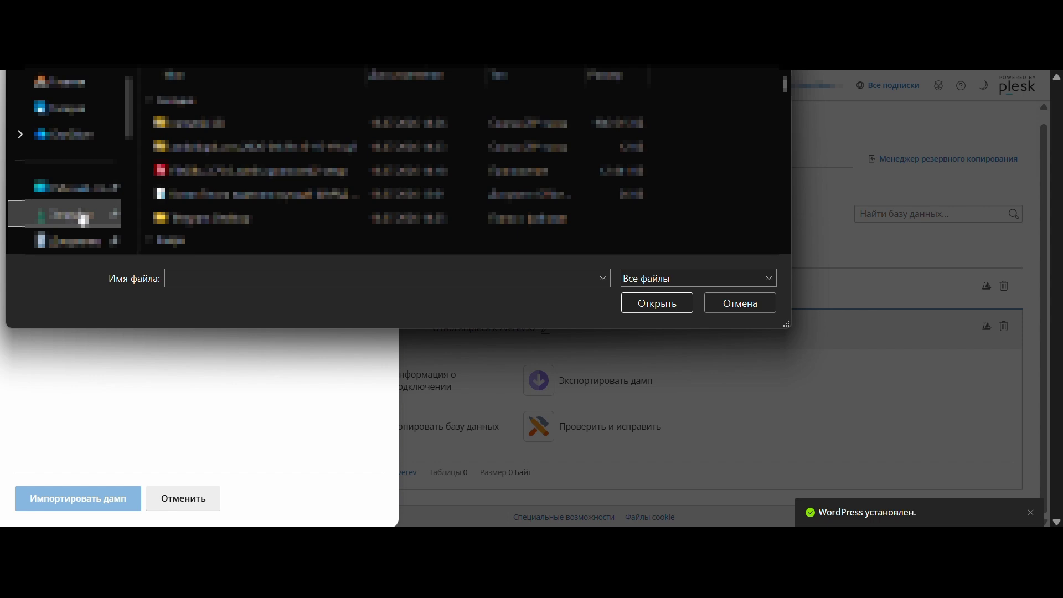
click(350, 152)
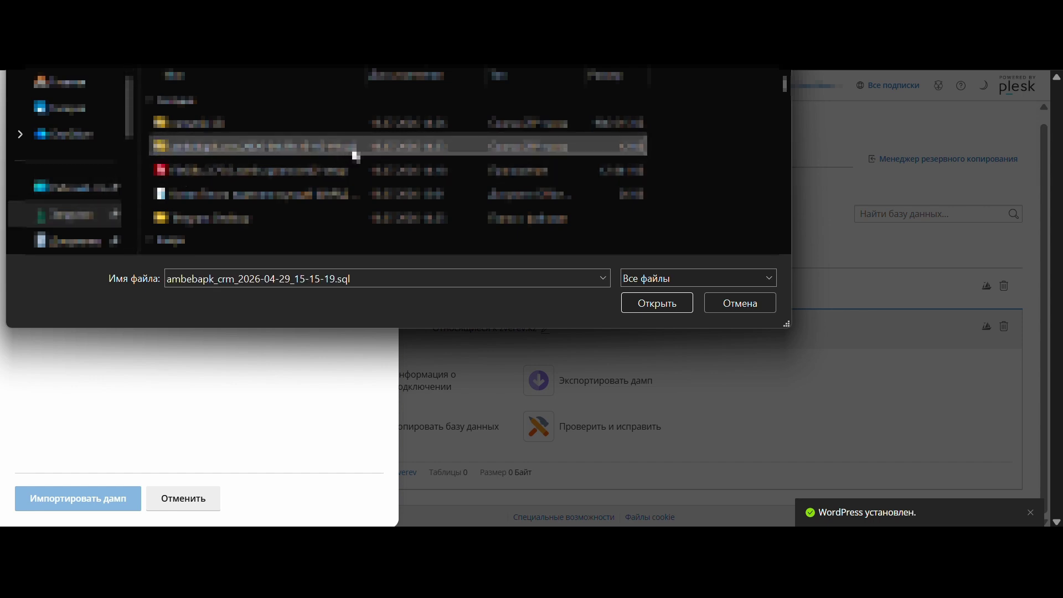
click(659, 302)
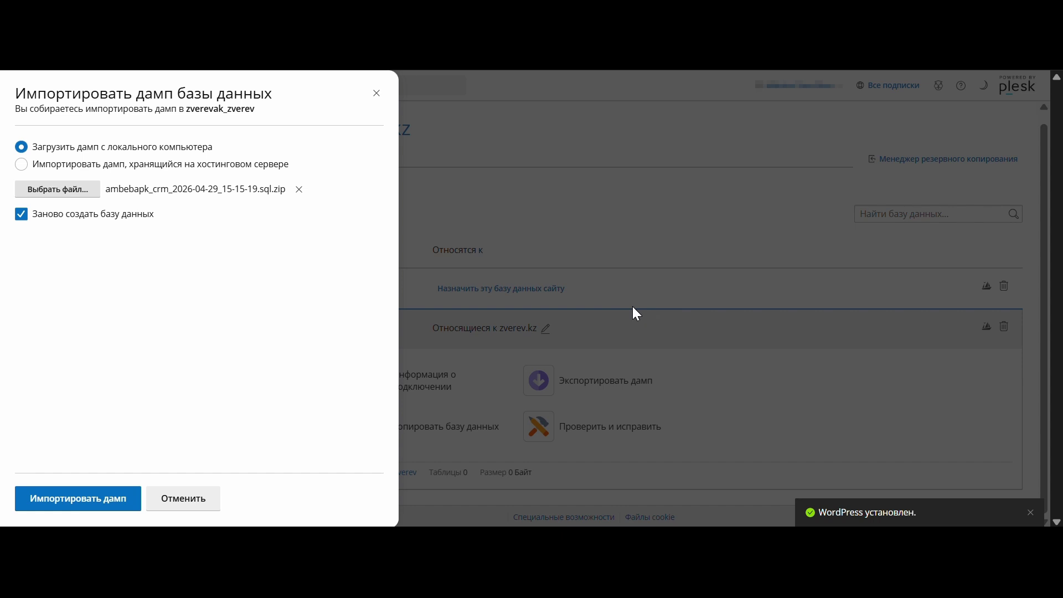
click(87, 496)
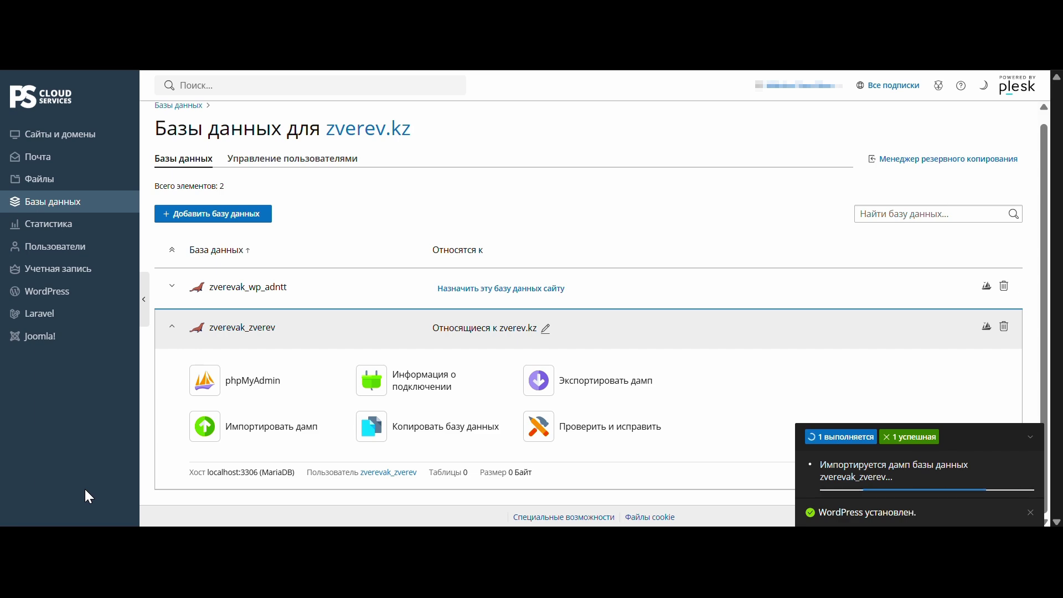
click(251, 393)
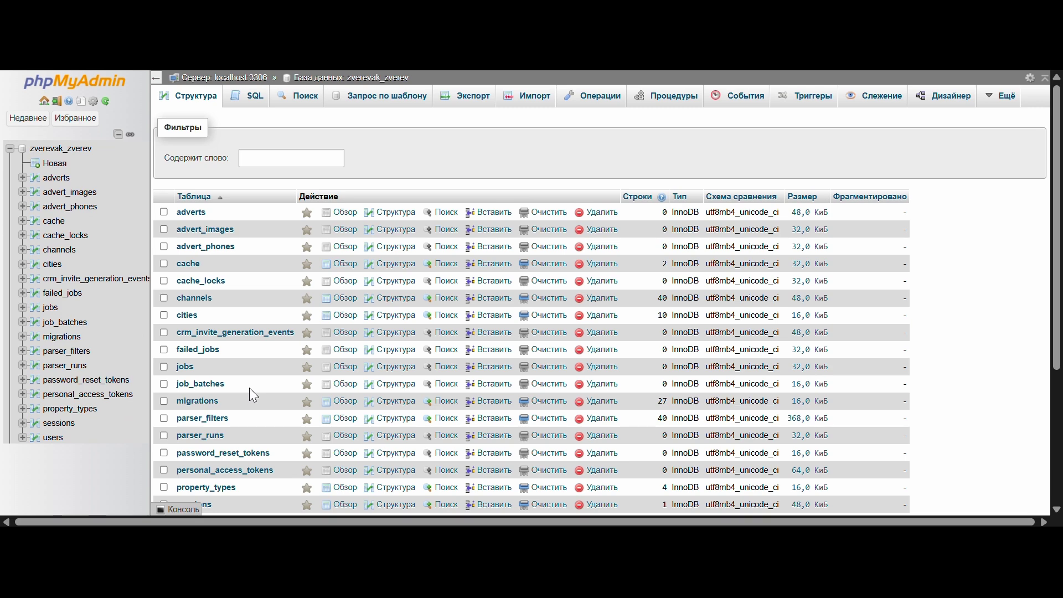
Check that phpMyAdmin lists 19 tables with 126 rows, then close it to return to Plesk.
scroll(244, 397, down, 3)
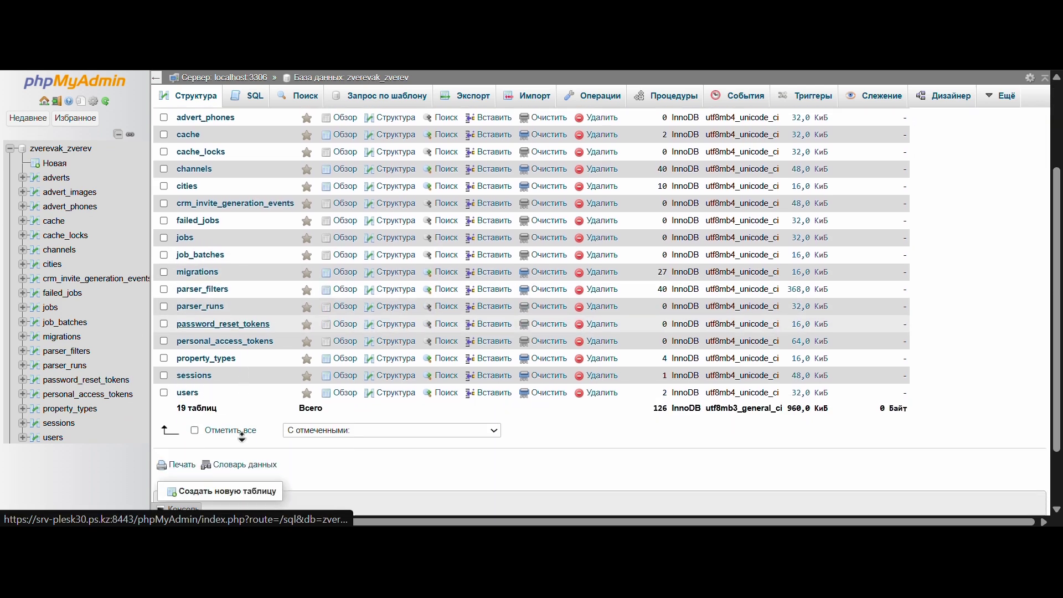
scroll(241, 436, down, 1)
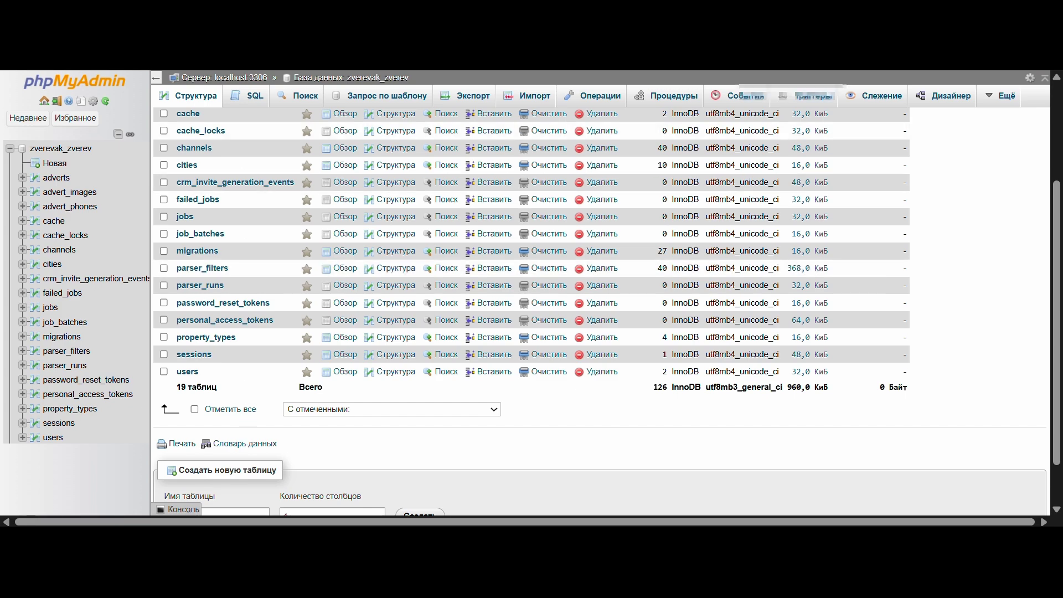
key(ctrl+w)
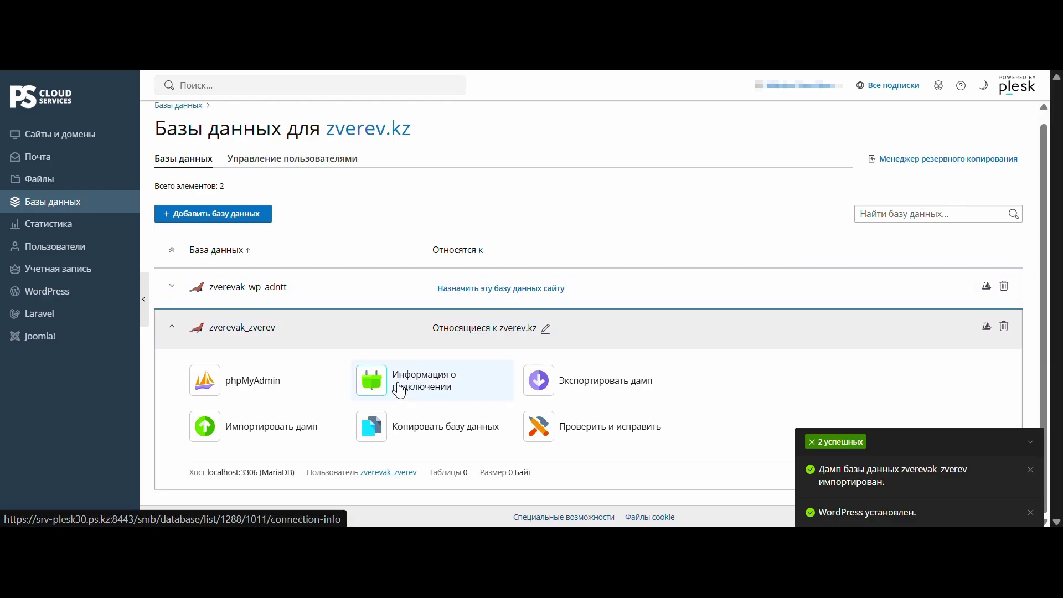
click(400, 390)
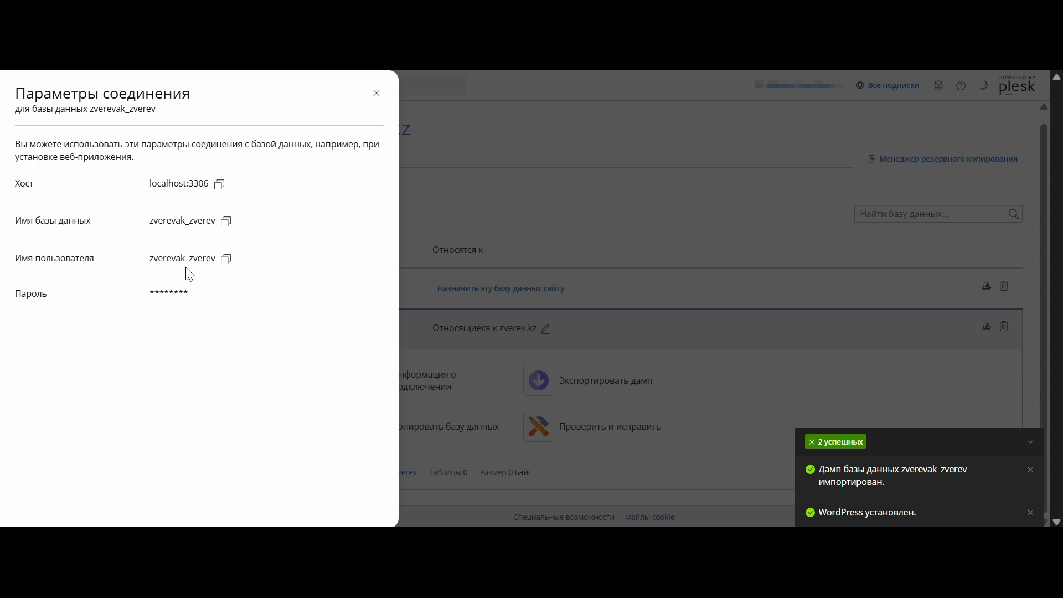
click(438, 287)
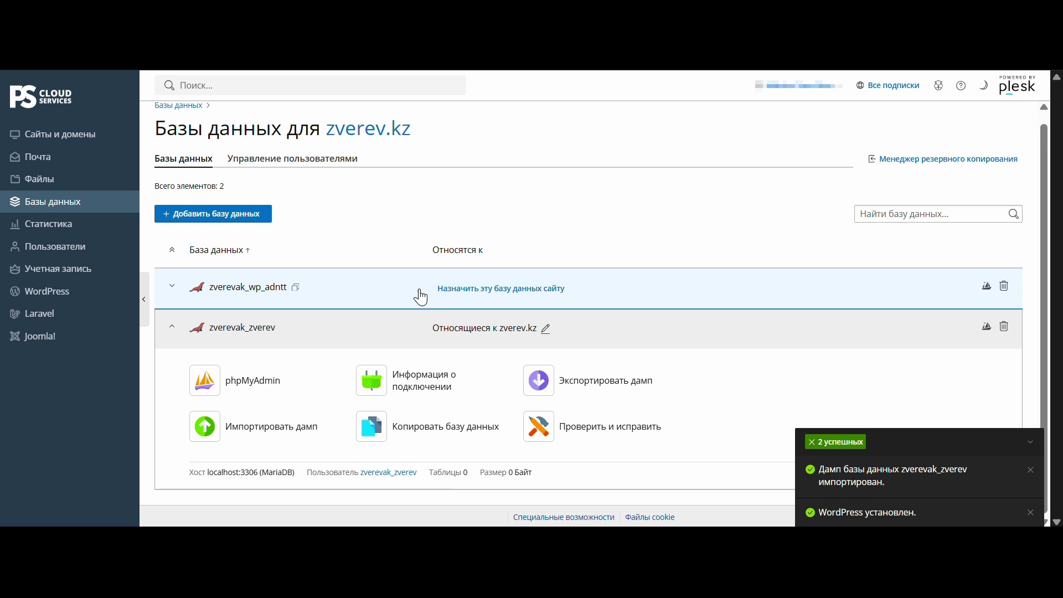
click(573, 382)
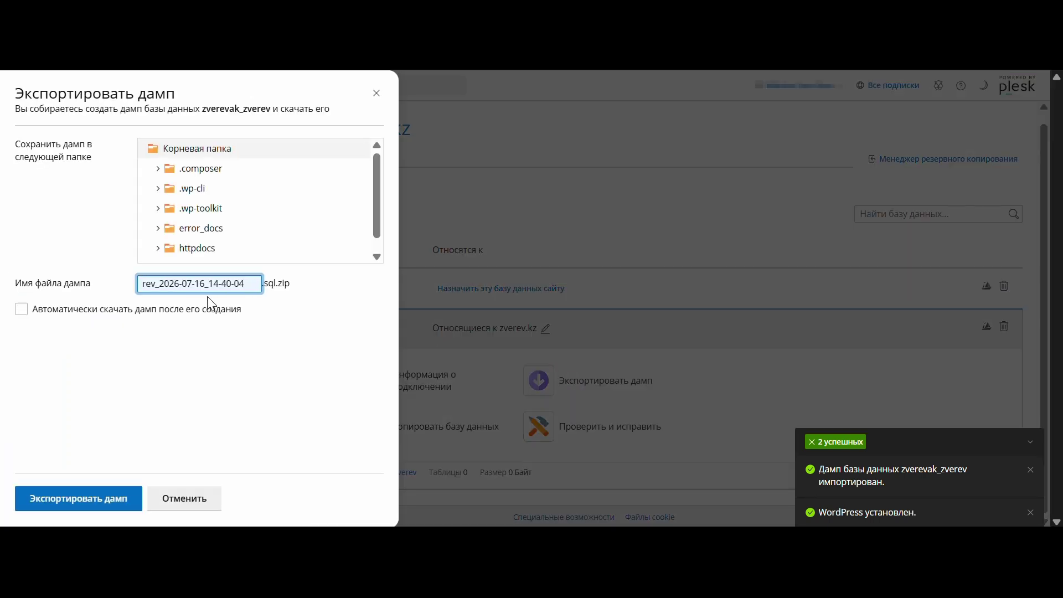
click(101, 317)
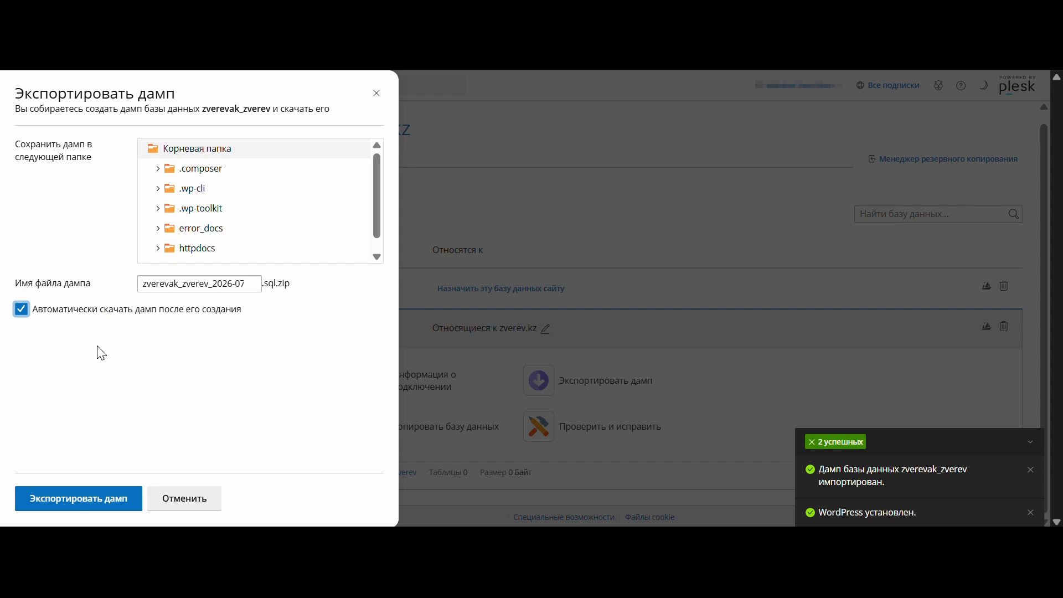
click(101, 493)
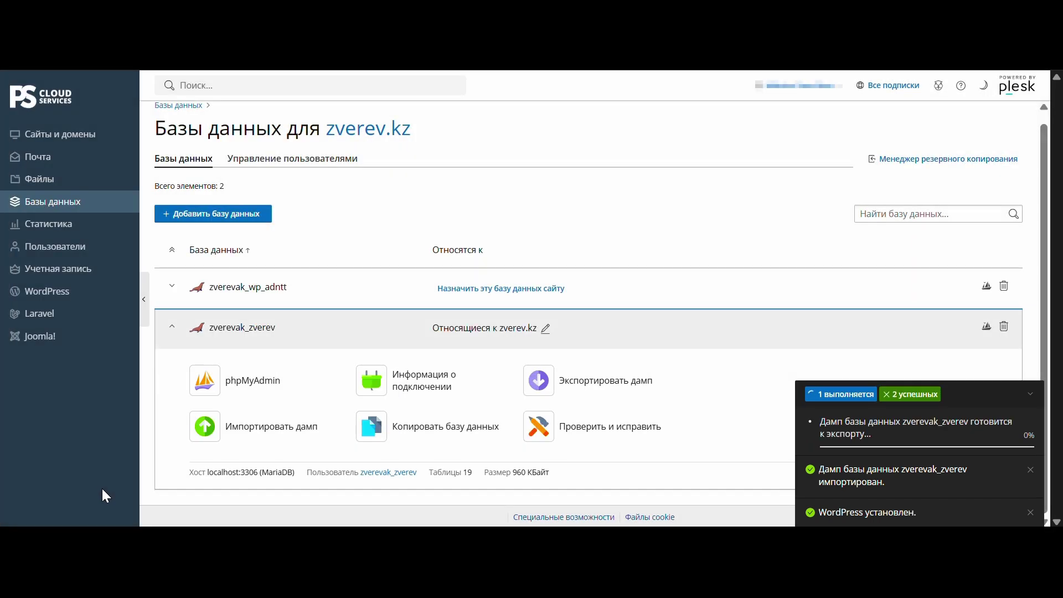
click(468, 429)
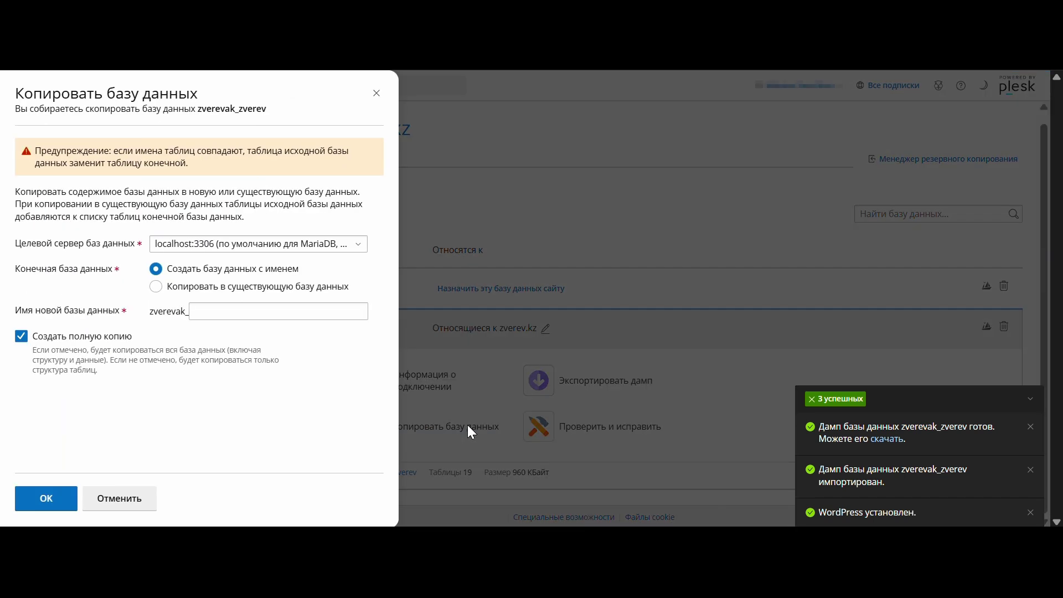
Copy zverevak_zverev into new database zverevak_zverevv and run Check and repair on the original.
click(219, 308)
text(zverevv)
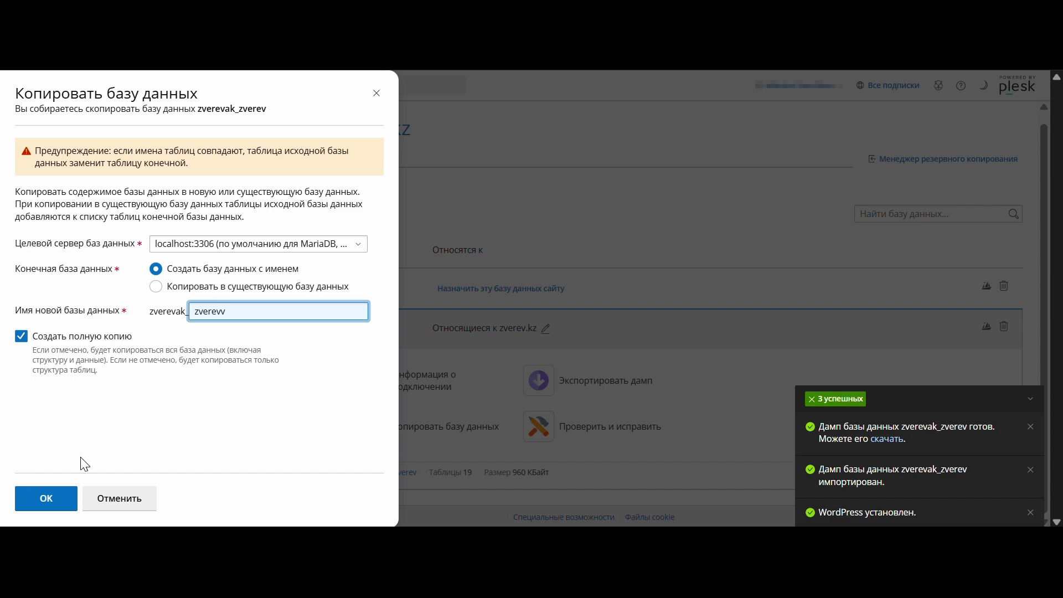
click(49, 498)
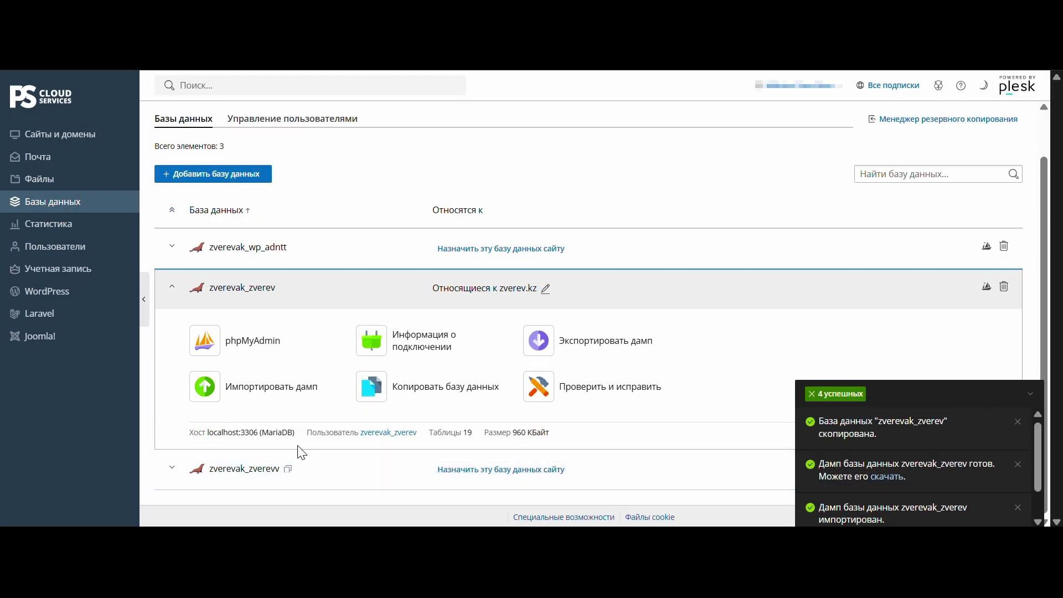
click(590, 395)
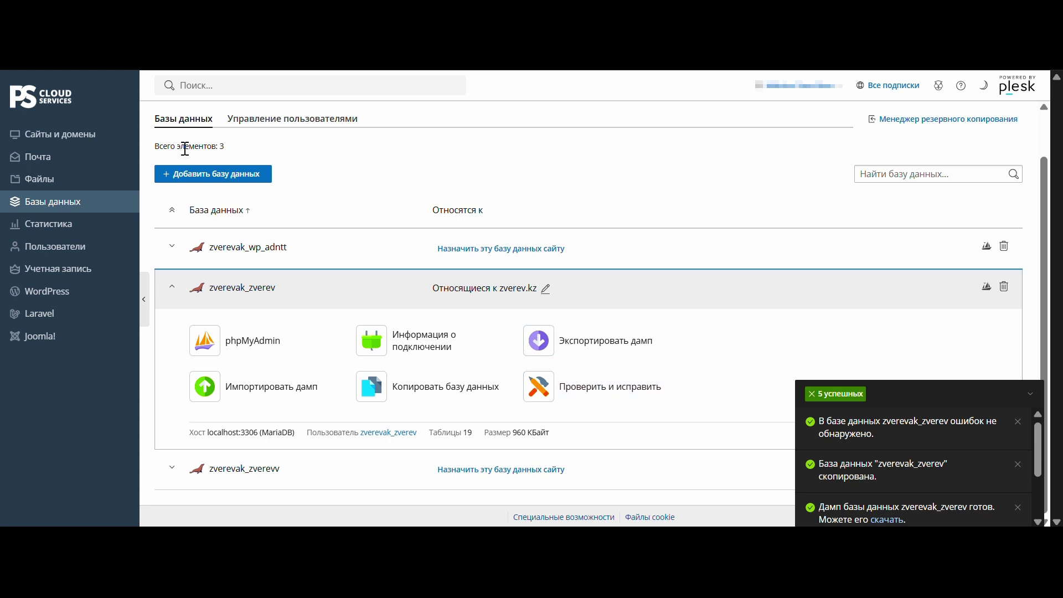
click(97, 147)
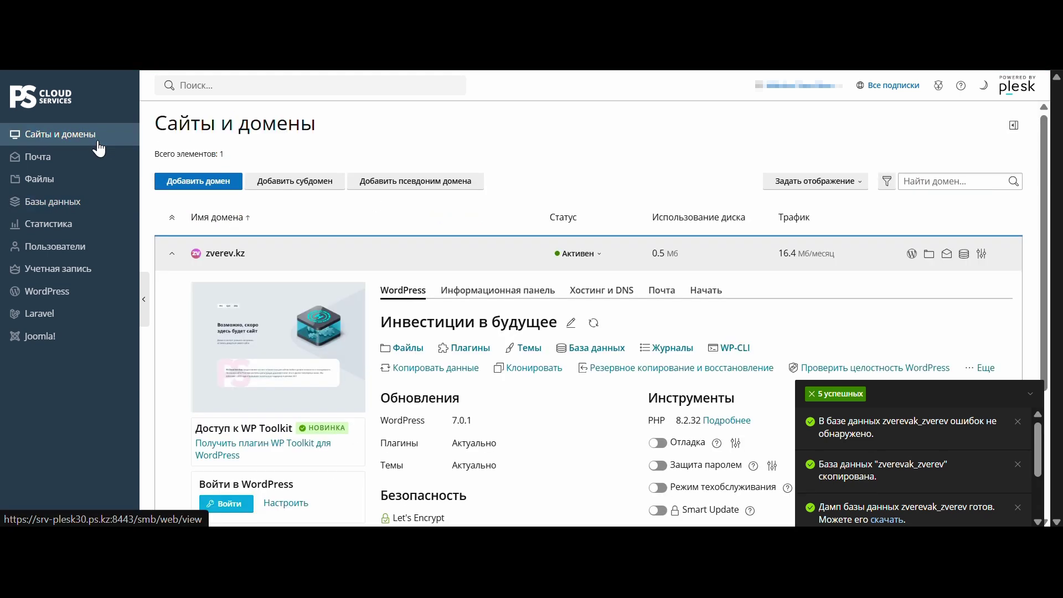
Open the zverev.kz file manager and scroll the httpdocs folder to wp-config.php.
click(410, 348)
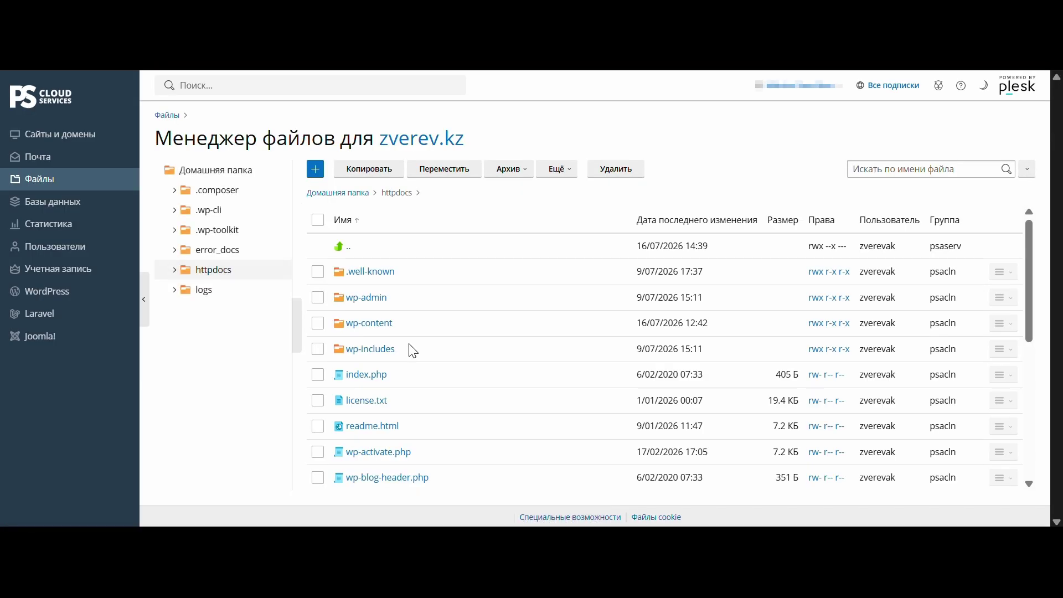
scroll(410, 346, down, 2)
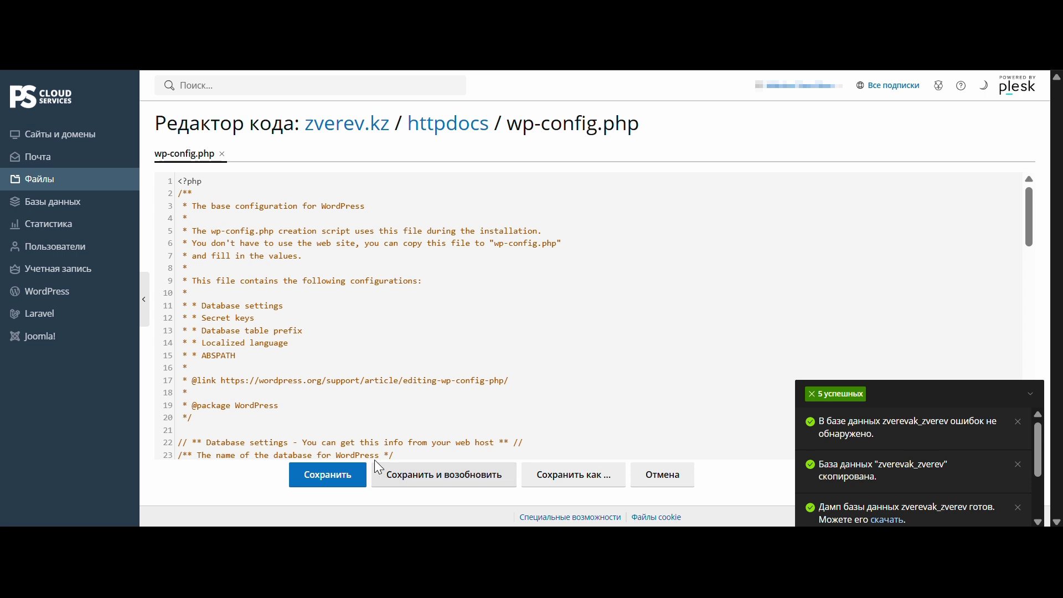
Set DB_USER and DB_NAME to zverevak_zverev, paste the new DB_PASSWORD, and save wp-config.php.
scroll(359, 388, down, 5)
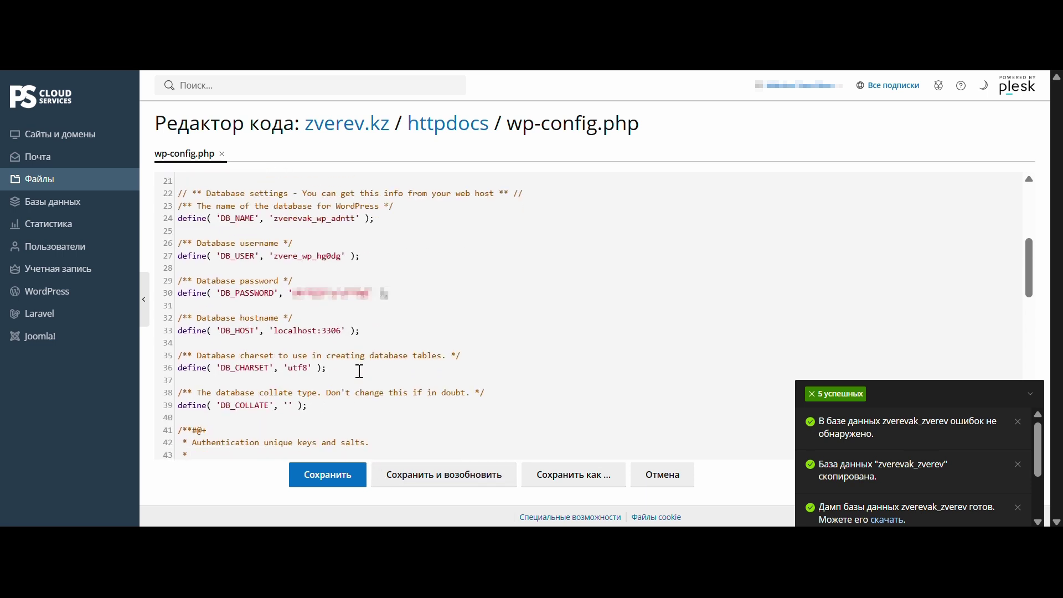
double_click(296, 255)
text(zverevak_zverev)
double_click(310, 218)
text(zverevak_zverev)
double_click(314, 290)
key(ctrl+v)
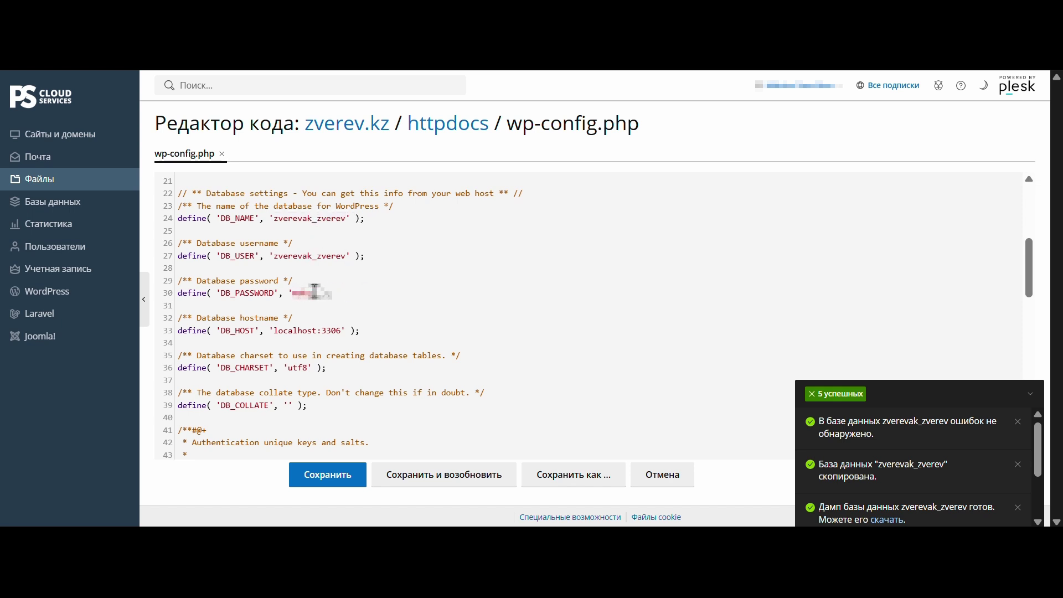
key(Down)
key(Down)
key(Down)
click(340, 474)
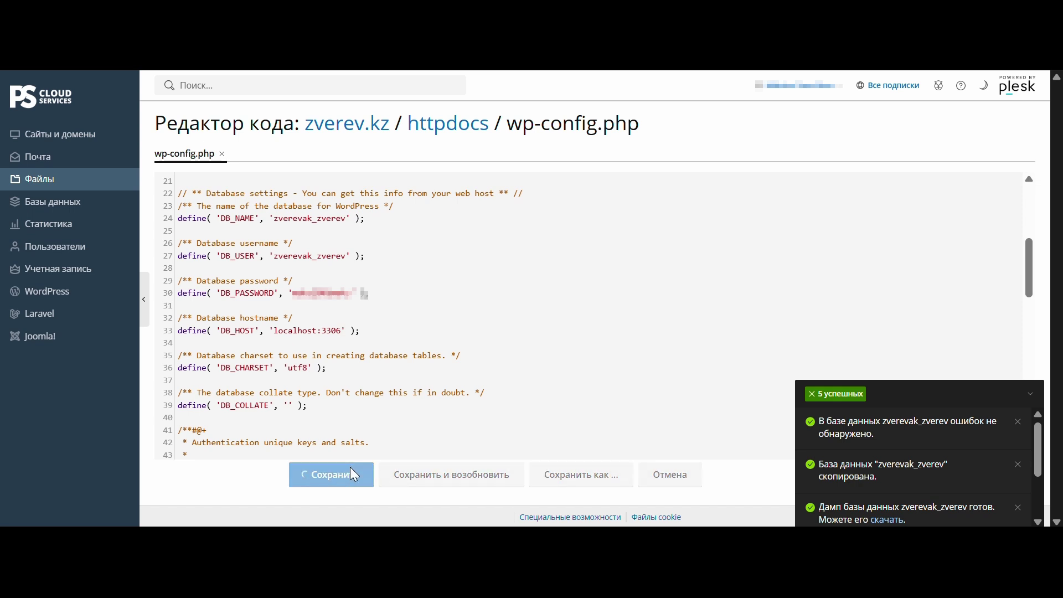